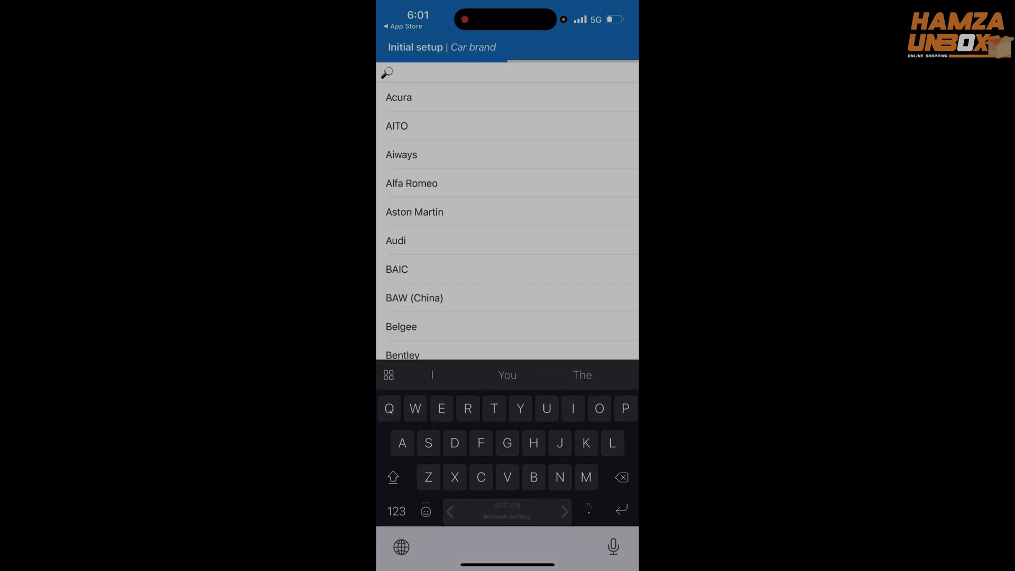
Search for and pick Mercedes-Benz, then select its OBD-II / EOBD + AT (CAN) profile.
text(Mercedes)
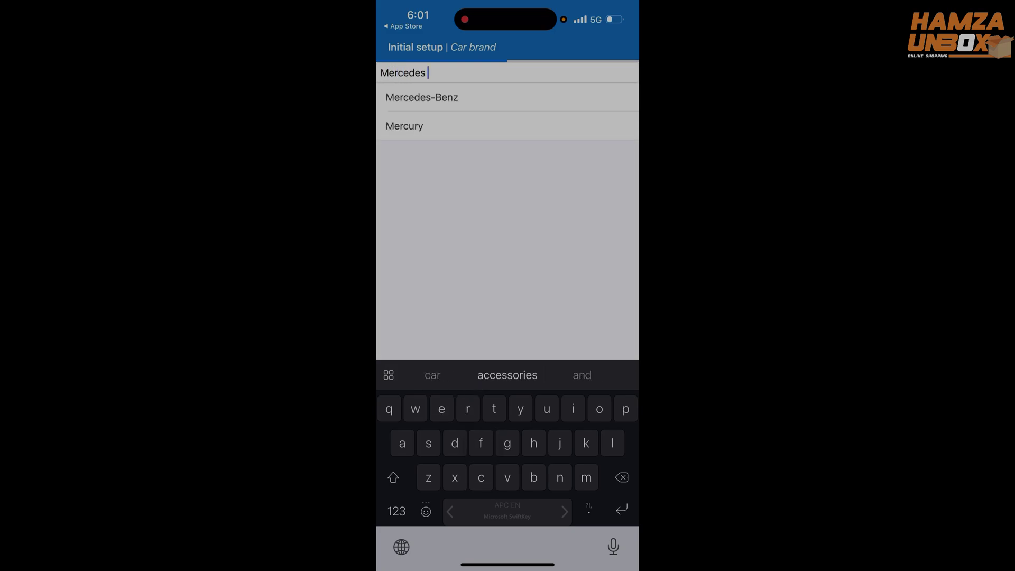
click(422, 98)
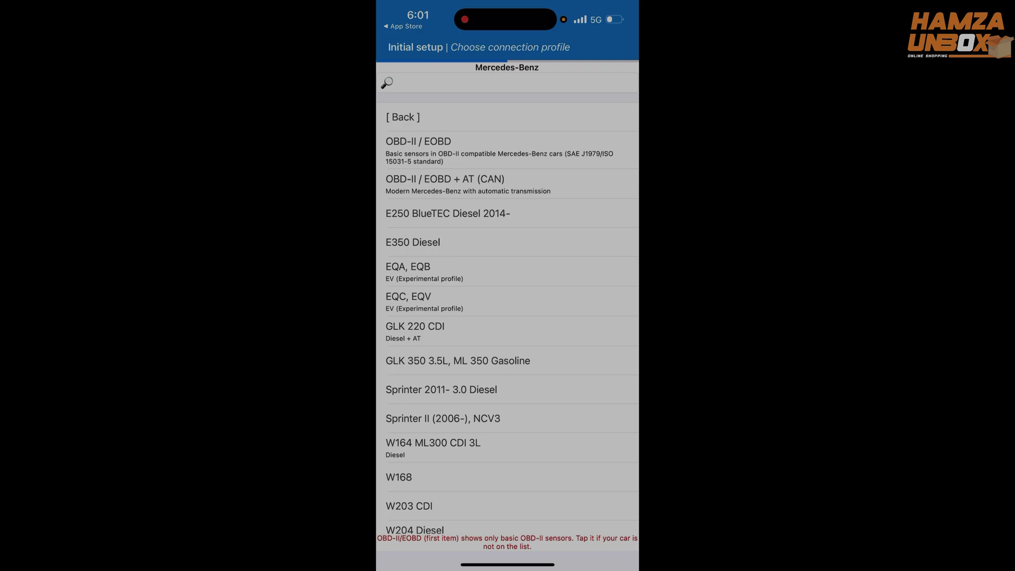
scroll(507, 314, down, 1)
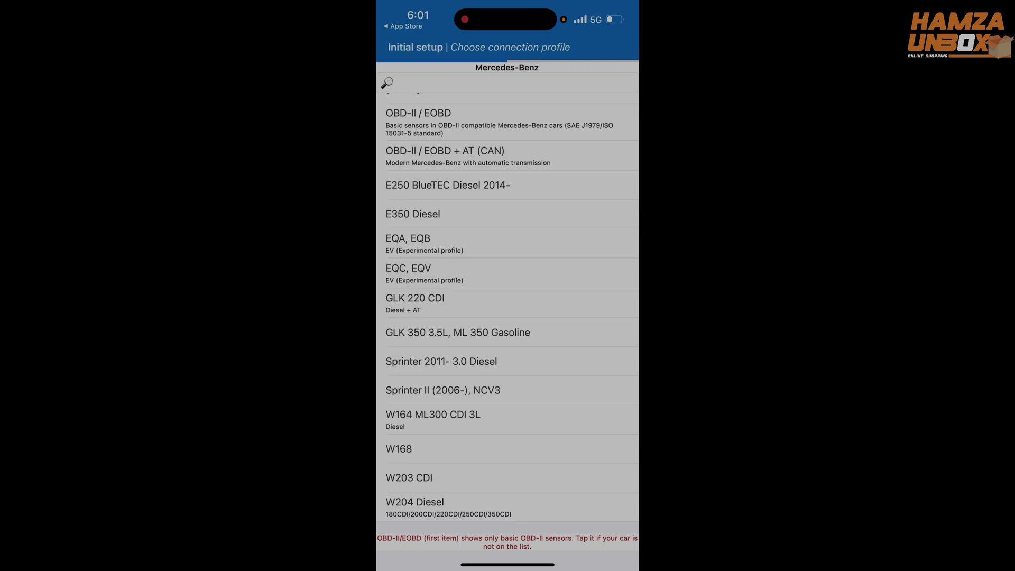
click(468, 155)
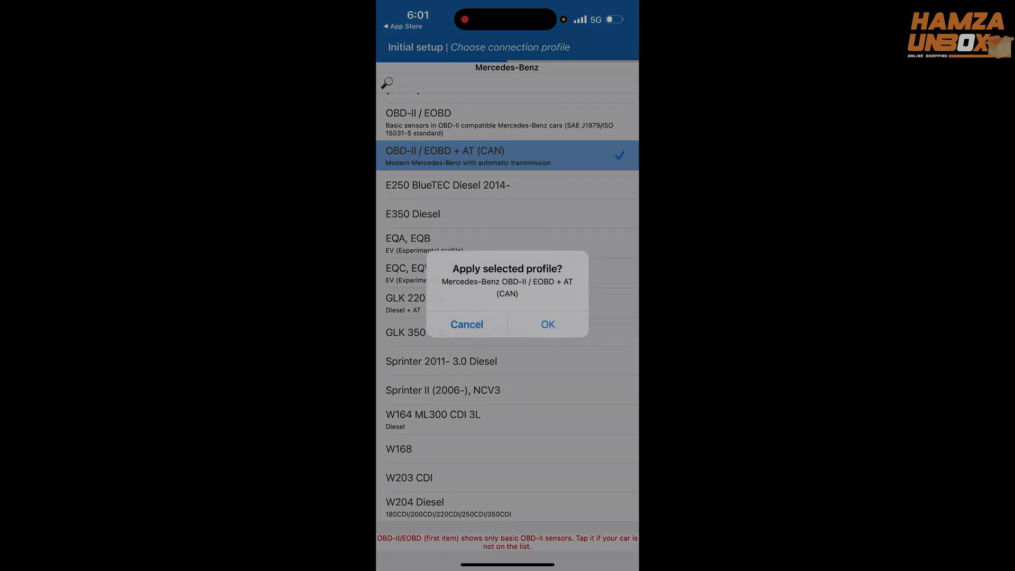
Apply the profile, set engine displacement to 2 L, and get past the fuel and tracking prompts.
click(548, 323)
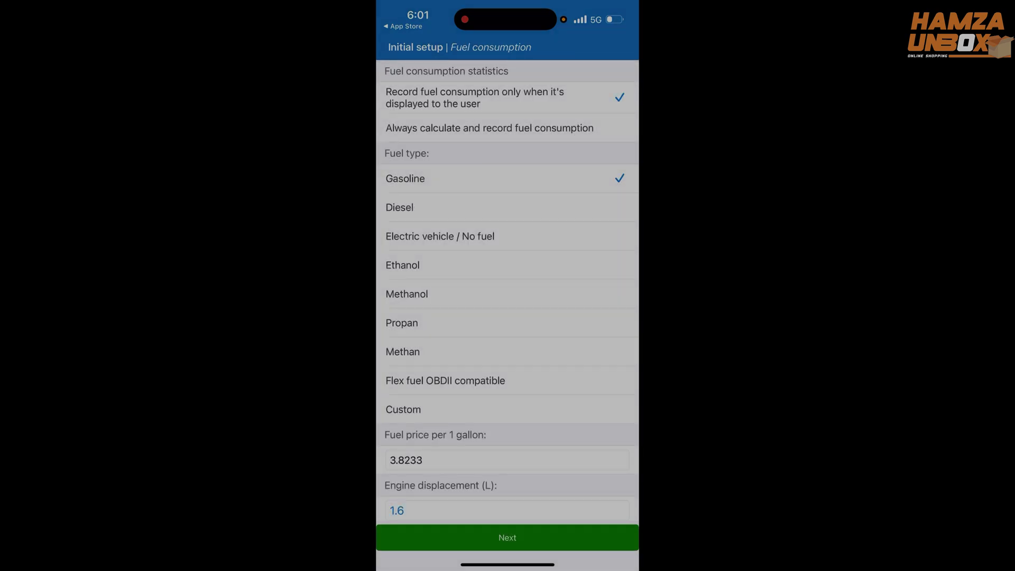
scroll(507, 283, down, 3)
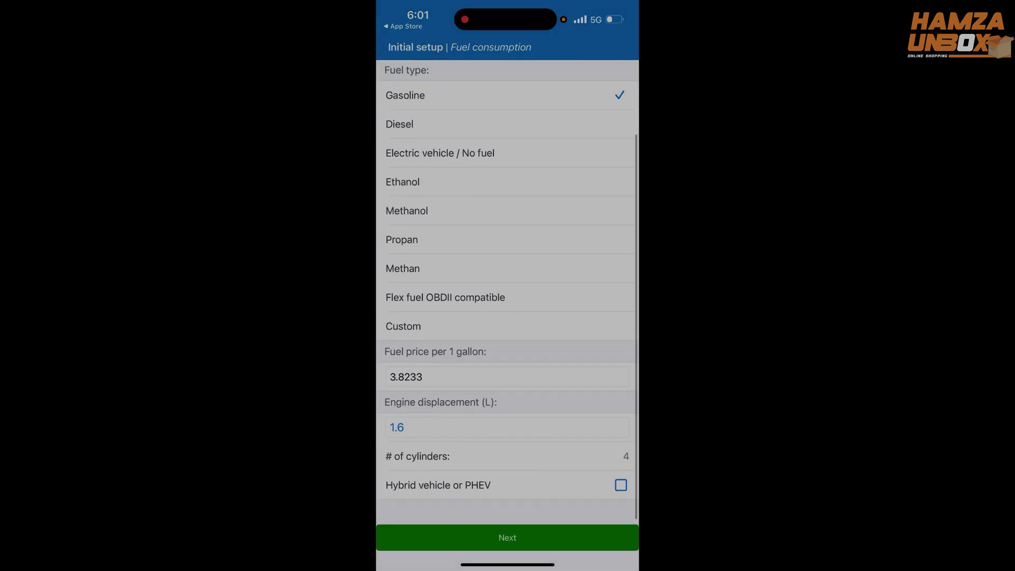
click(507, 433)
scroll(507, 506, down, 4)
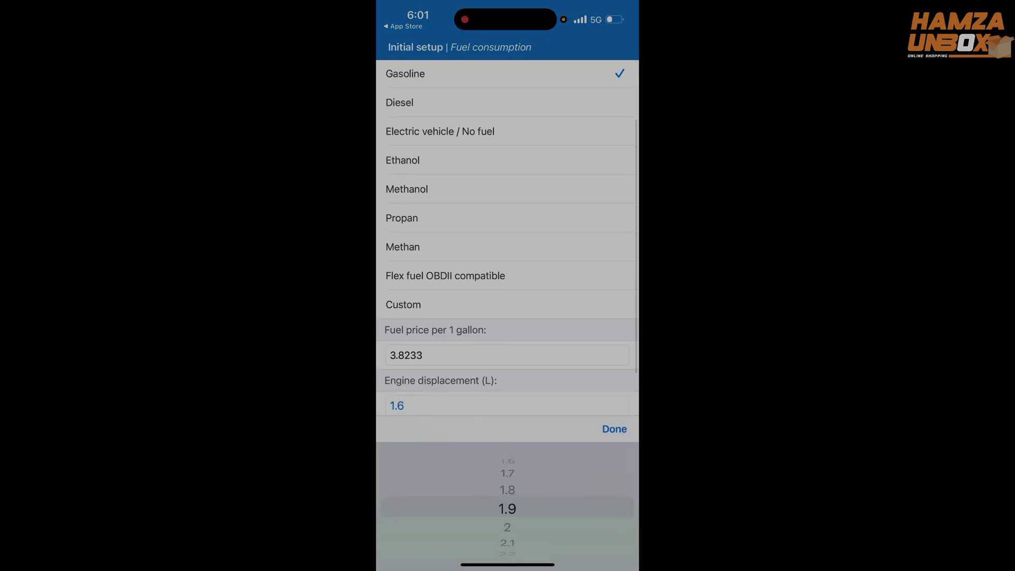
click(614, 429)
click(507, 537)
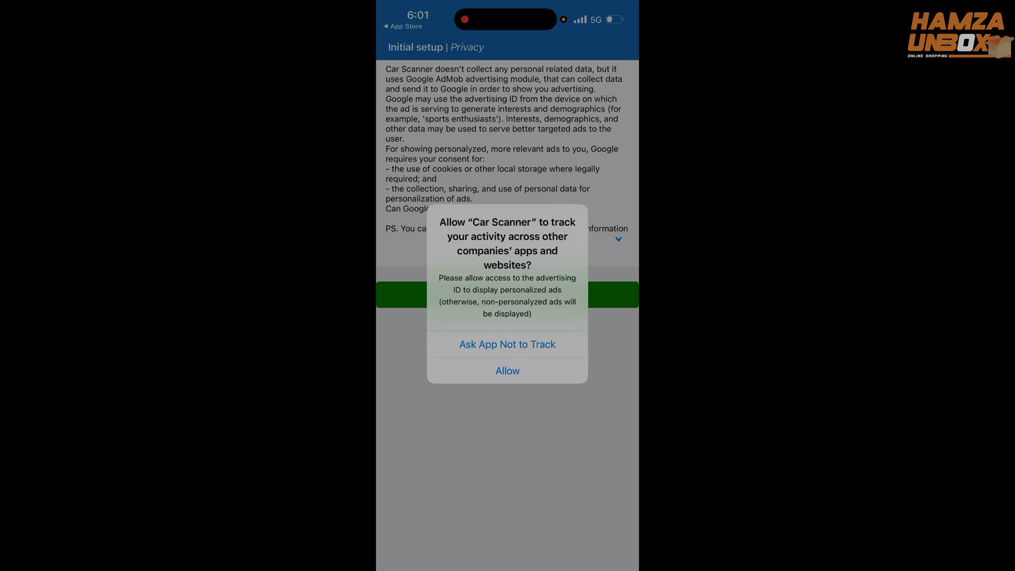
click(508, 344)
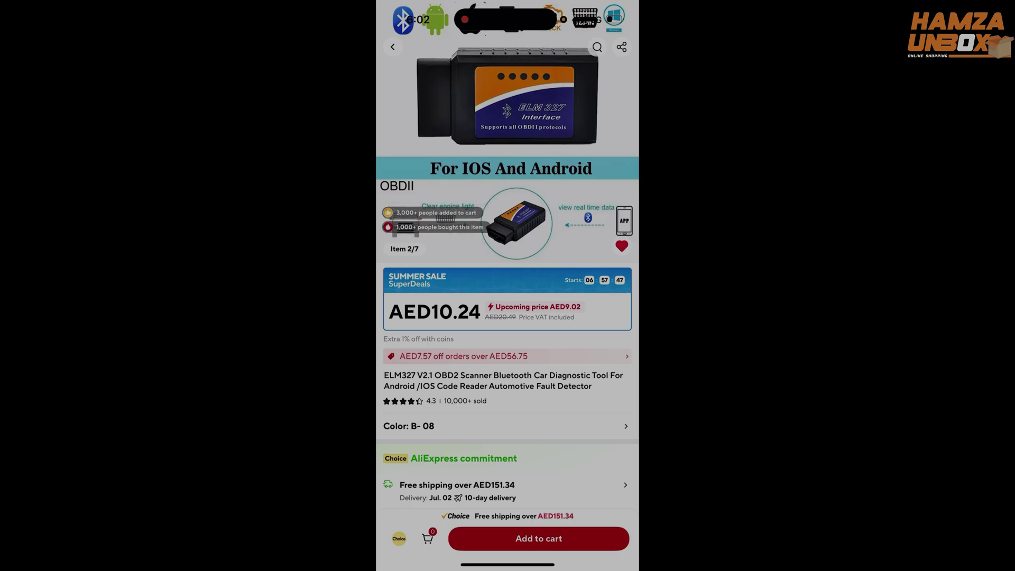
Scroll the AliExpress description to the Car Scanner 'How to connect' guide and 'Connect succeed' screenshot.
scroll(507, 286, down, 10)
scroll(507, 285, down, 10)
scroll(508, 286, down, 10)
scroll(507, 285, down, 10)
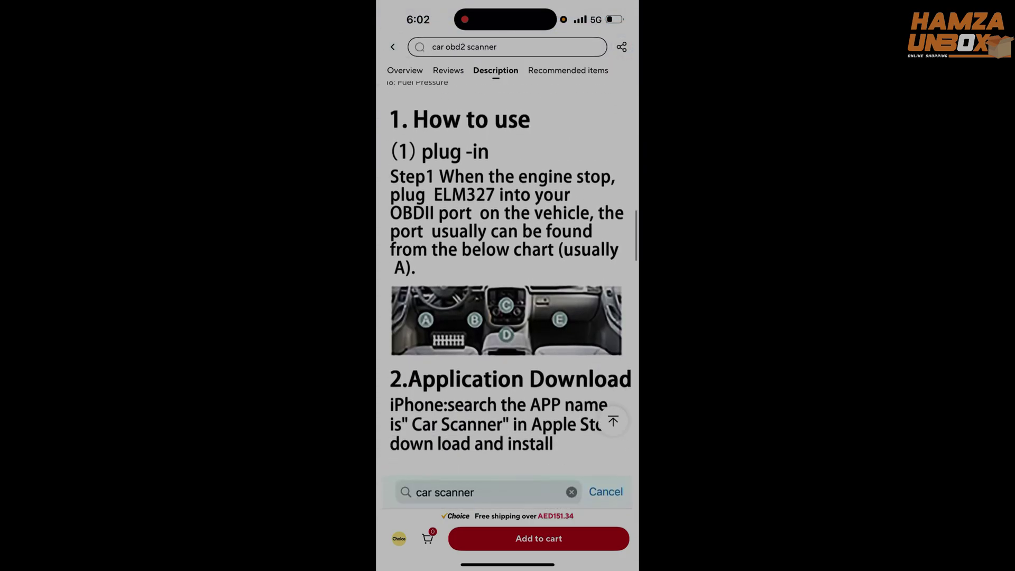
scroll(507, 290, down, 3)
scroll(508, 291, down, 4)
scroll(507, 291, down, 1)
scroll(507, 291, up, 1)
scroll(507, 291, down, 4)
scroll(507, 290, up, 5)
scroll(508, 291, down, 2)
scroll(507, 290, down, 6)
scroll(508, 291, down, 1)
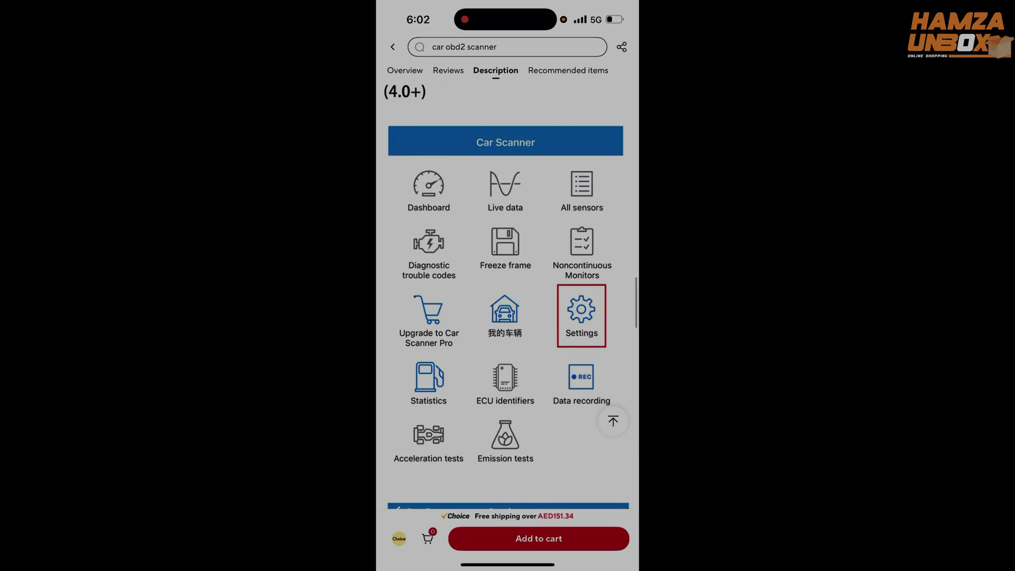
scroll(507, 290, down, 6)
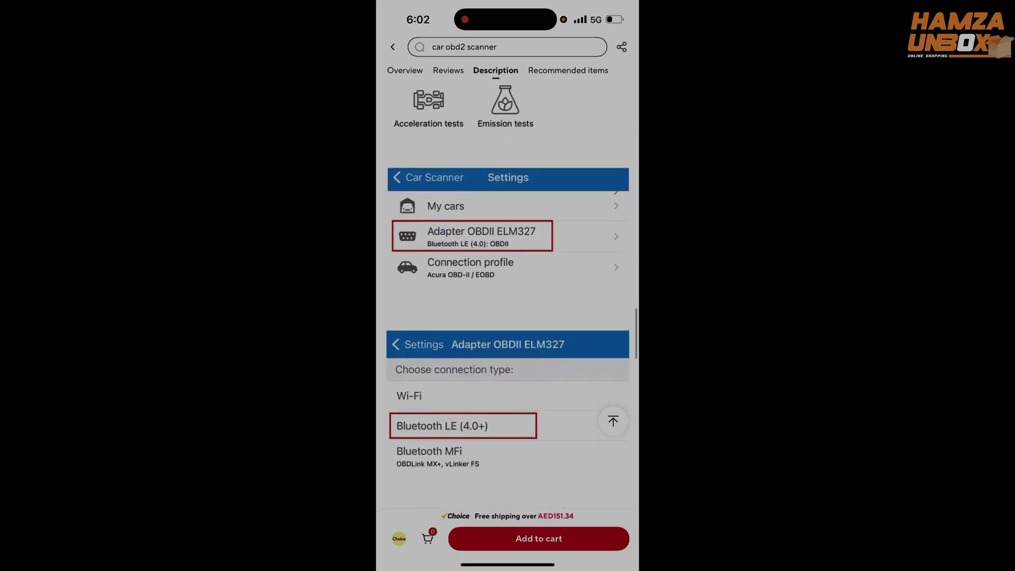
scroll(507, 291, down, 2)
scroll(508, 291, down, 1)
scroll(508, 290, down, 4)
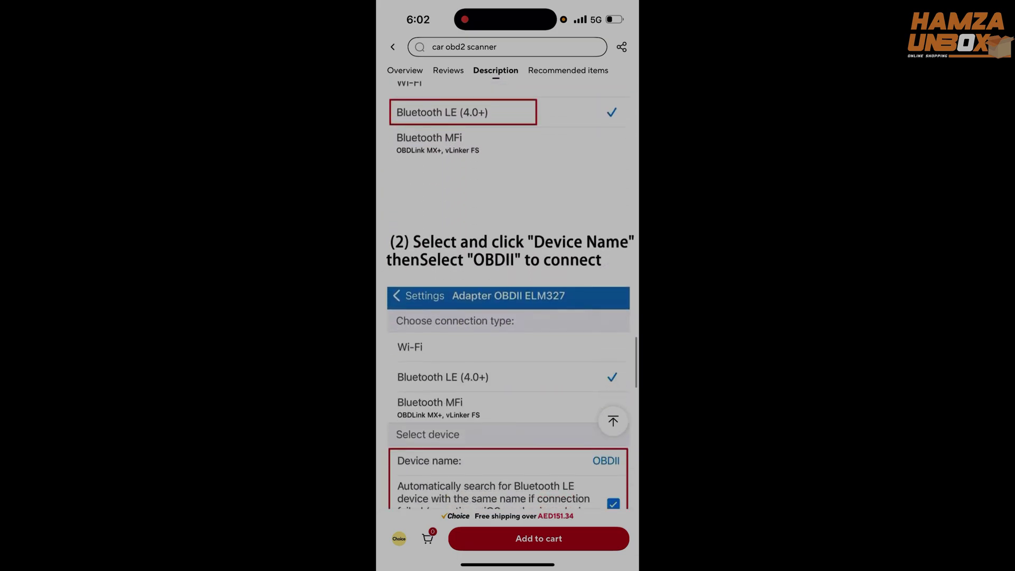
scroll(507, 290, down, 3)
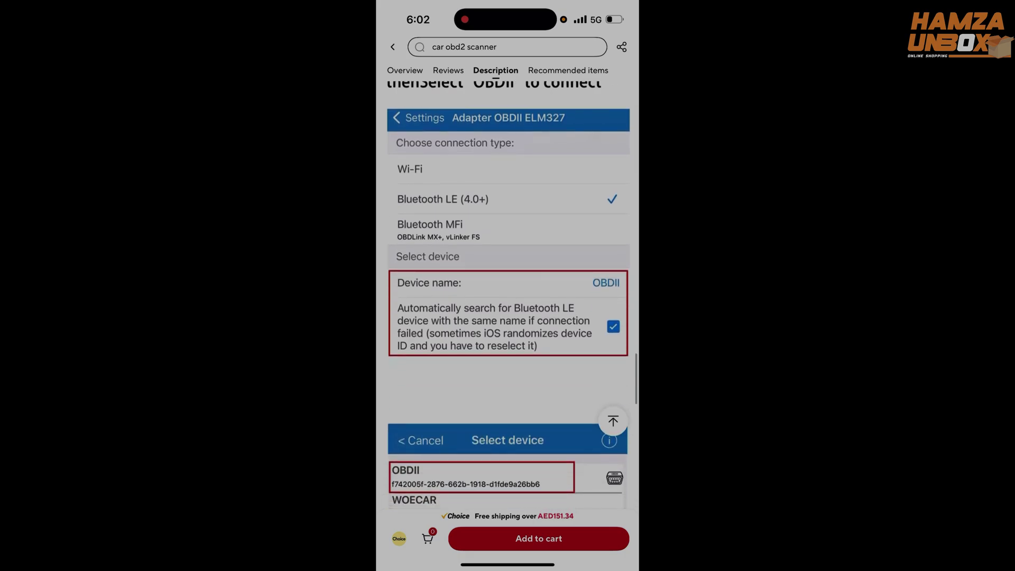
scroll(508, 291, down, 5)
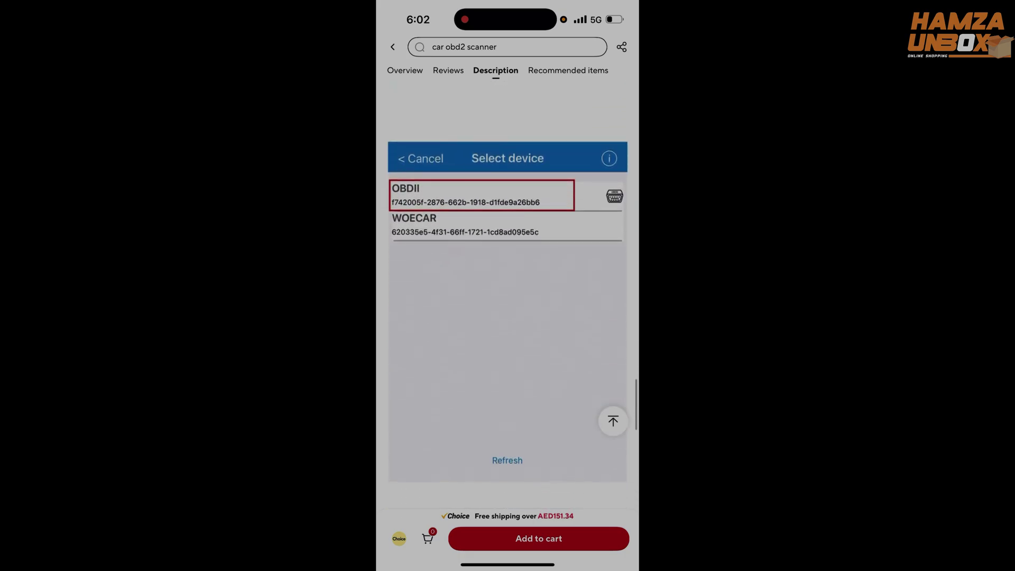
scroll(508, 291, down, 4)
scroll(508, 291, down, 5)
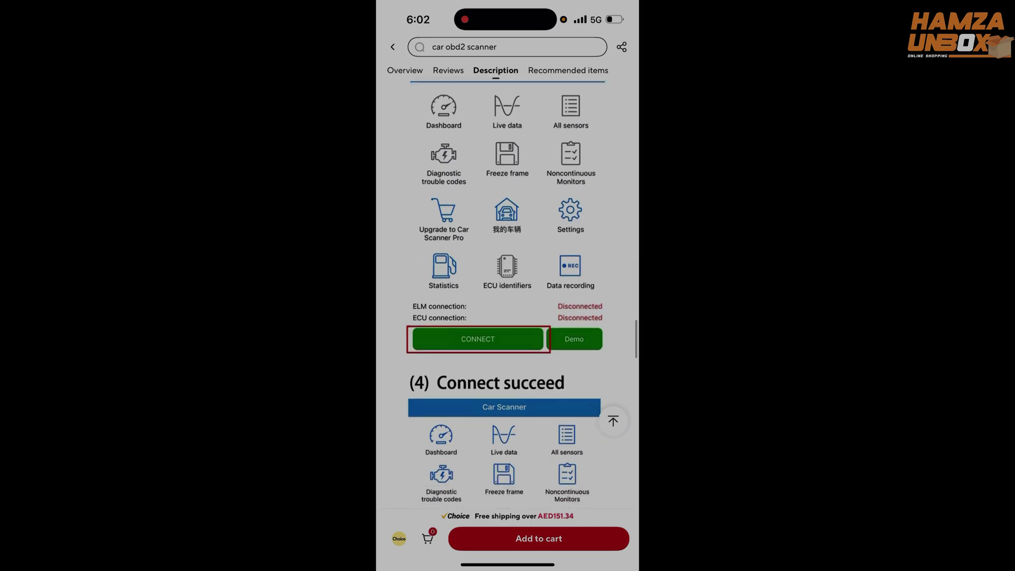
scroll(508, 291, down, 10)
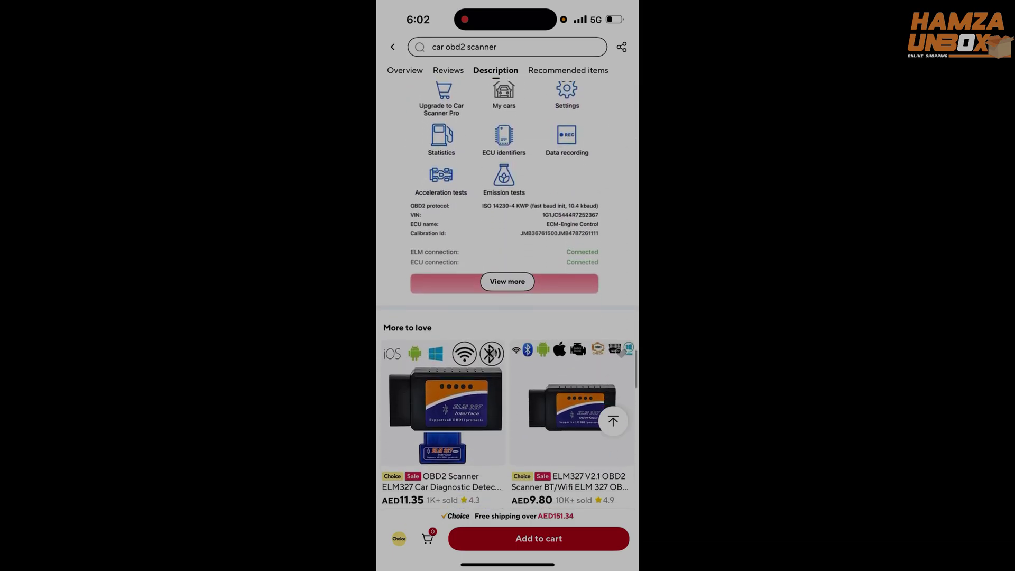
scroll(508, 291, up, 4)
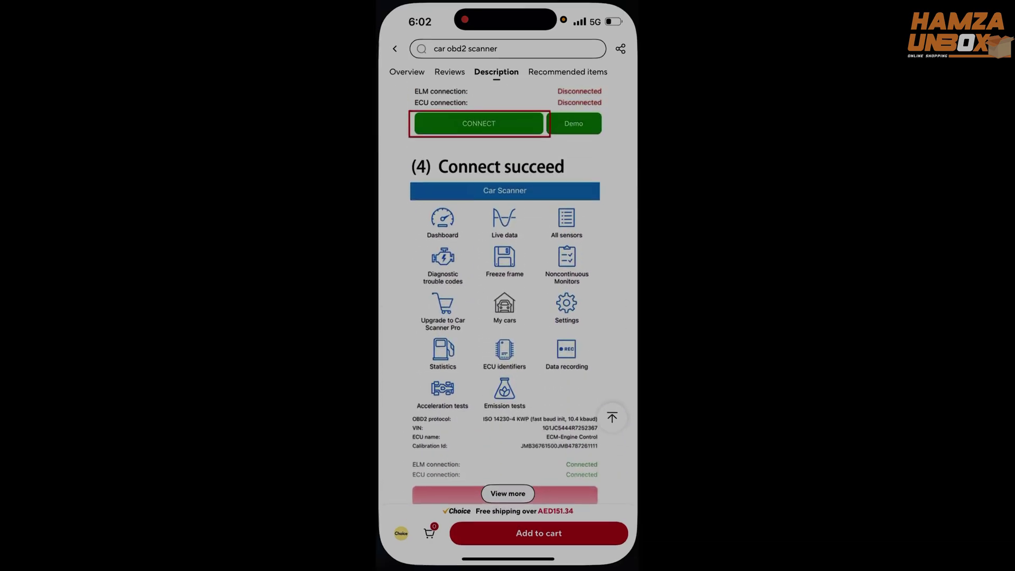
Back in Car Scanner, set the OBDII ELM327 adapter to Bluetooth LE using the OBDII device.
drag(508, 565, 507, 370)
click(527, 312)
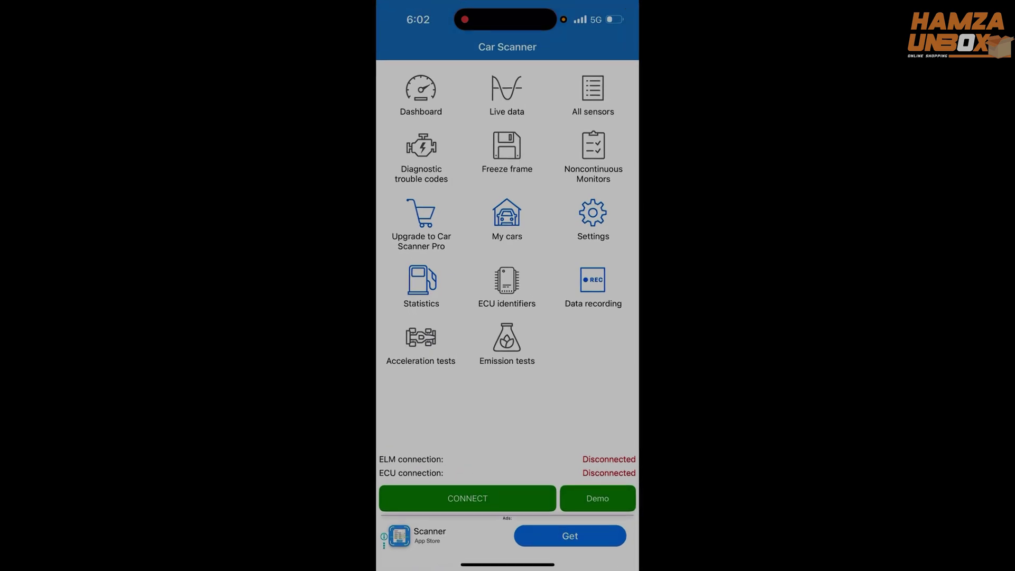
click(593, 217)
click(508, 103)
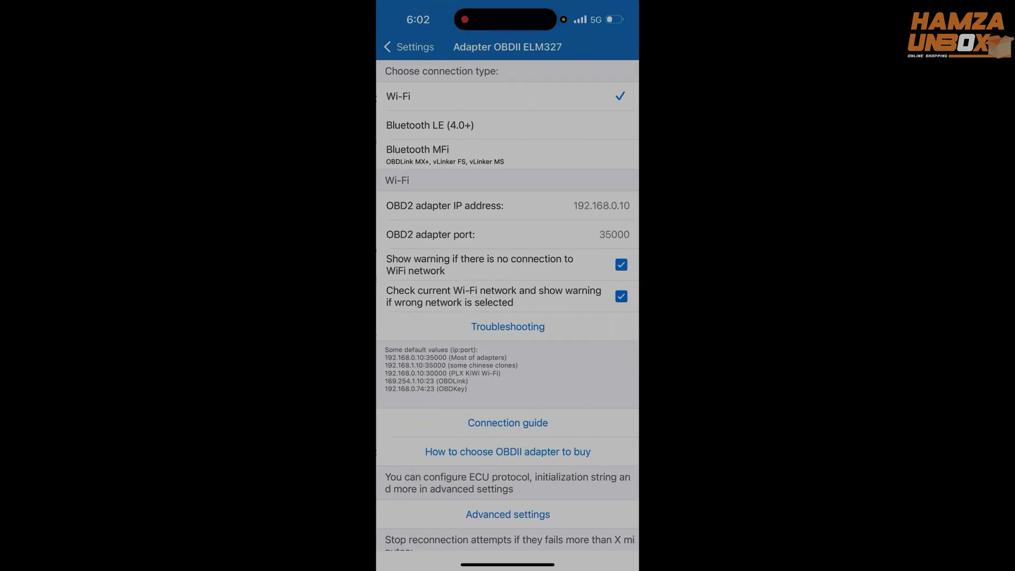
click(429, 124)
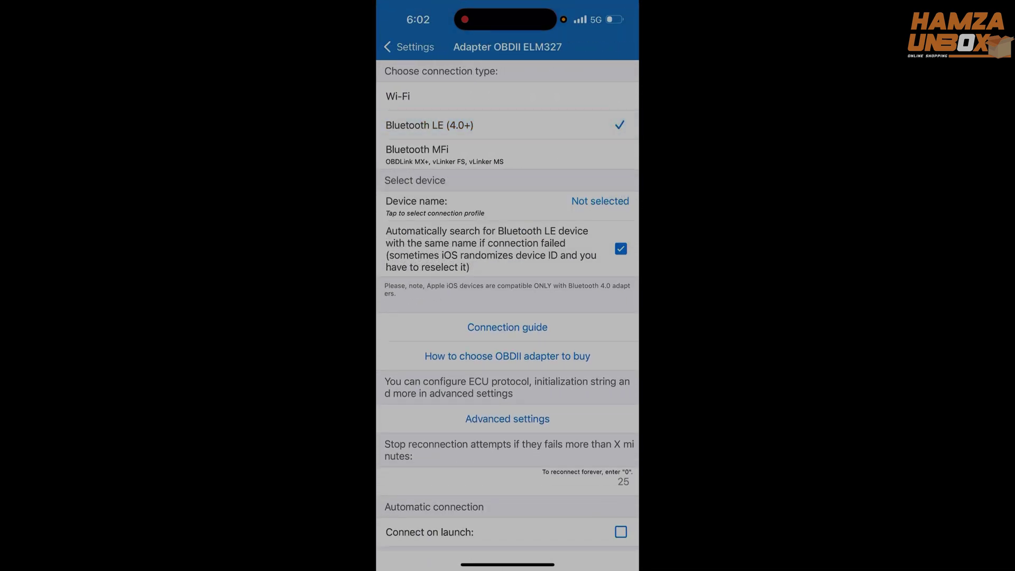
scroll(507, 300, down, 1)
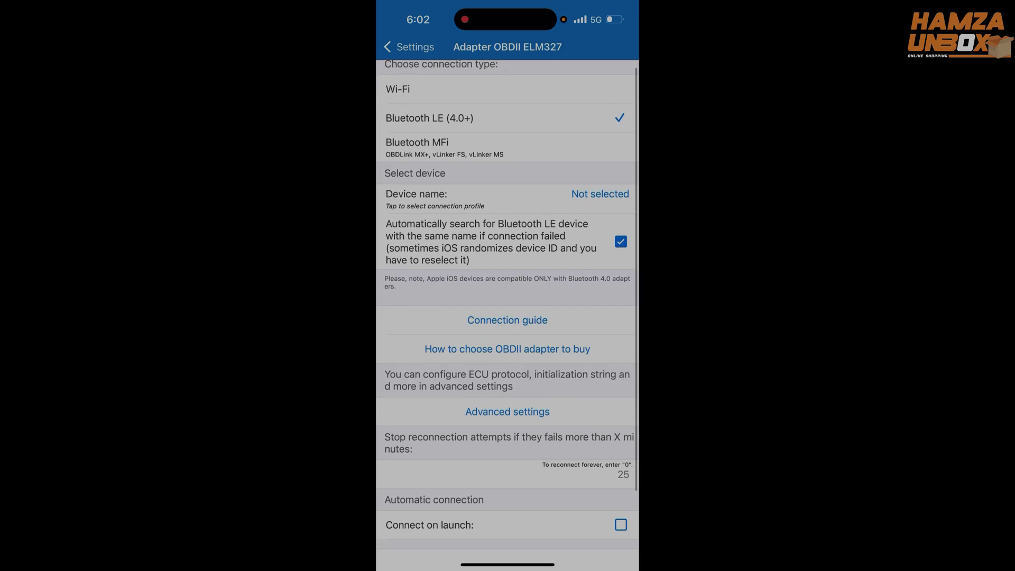
click(507, 199)
click(548, 454)
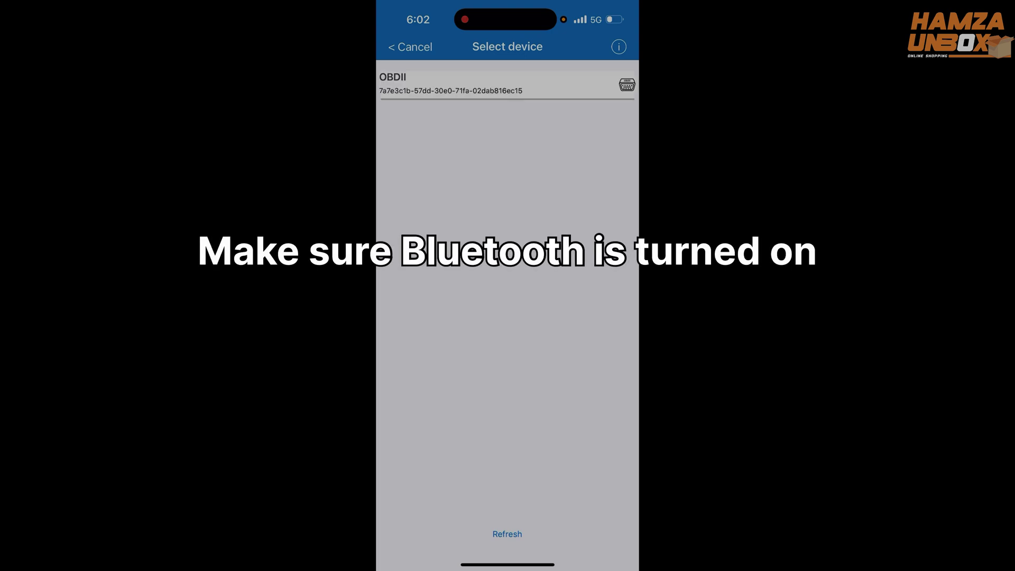
click(449, 85)
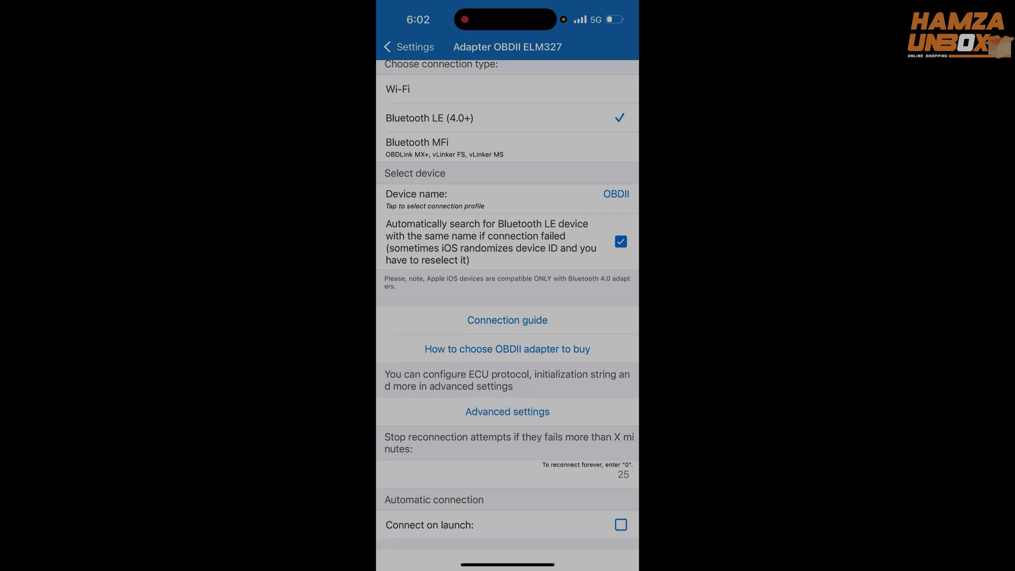
click(404, 47)
Return to the main menu, review the connection settings, and connect to the car.
click(402, 46)
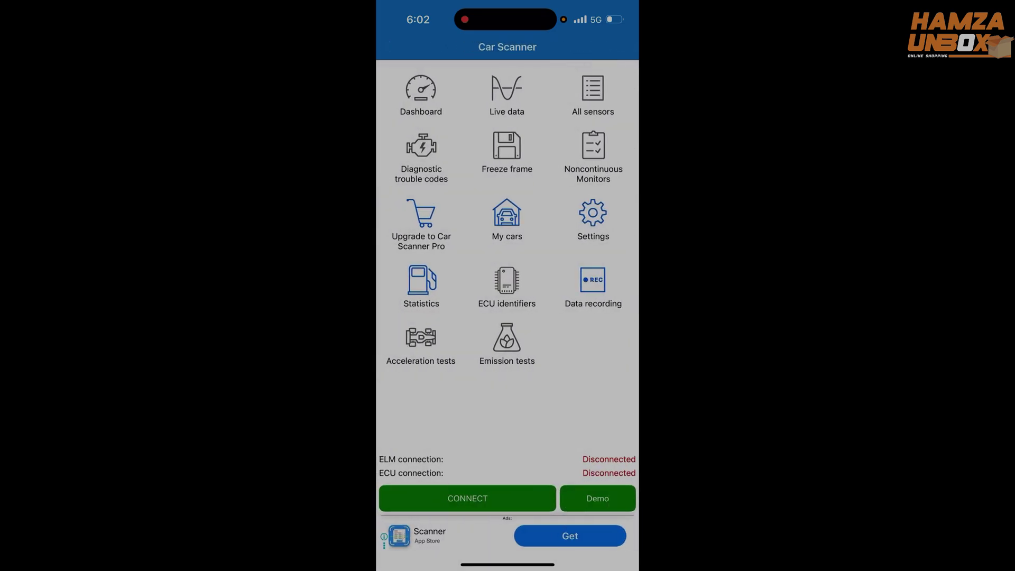
click(467, 498)
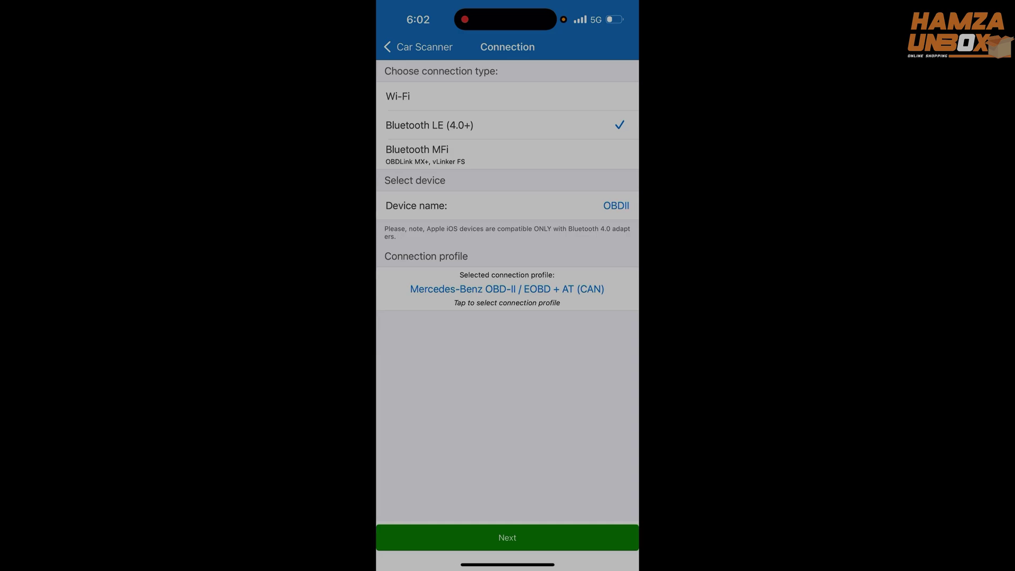
click(418, 47)
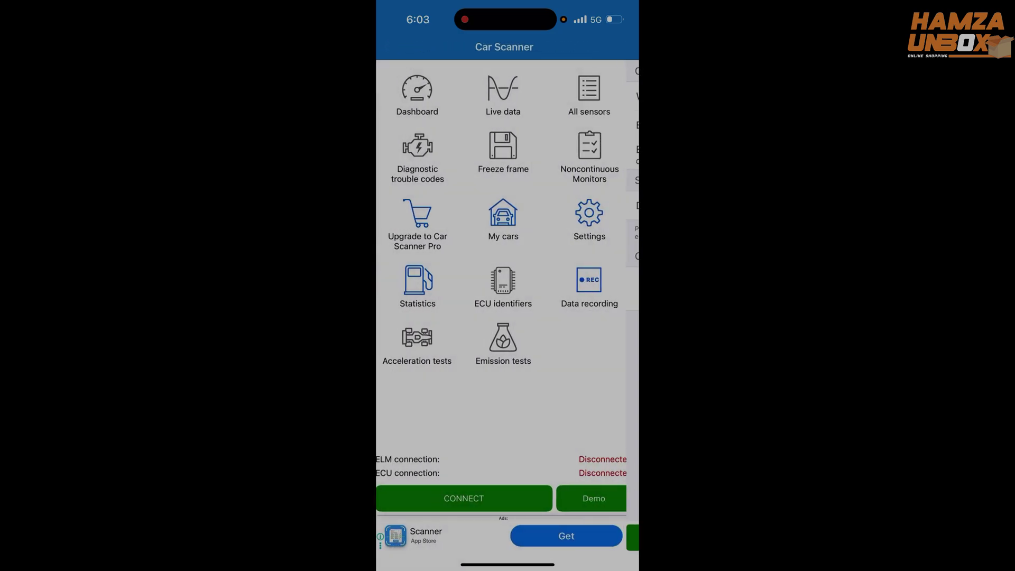
click(467, 498)
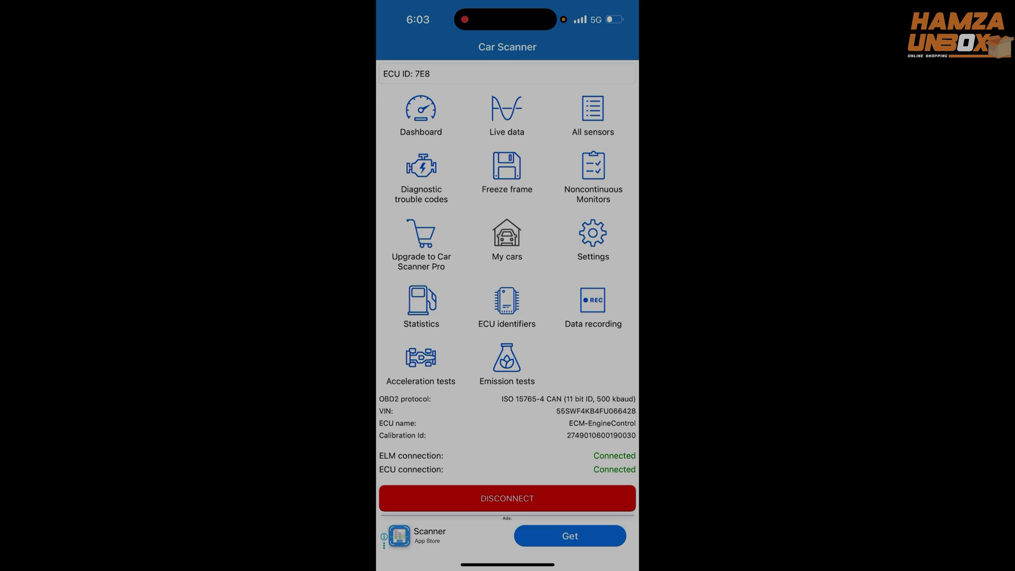
click(421, 114)
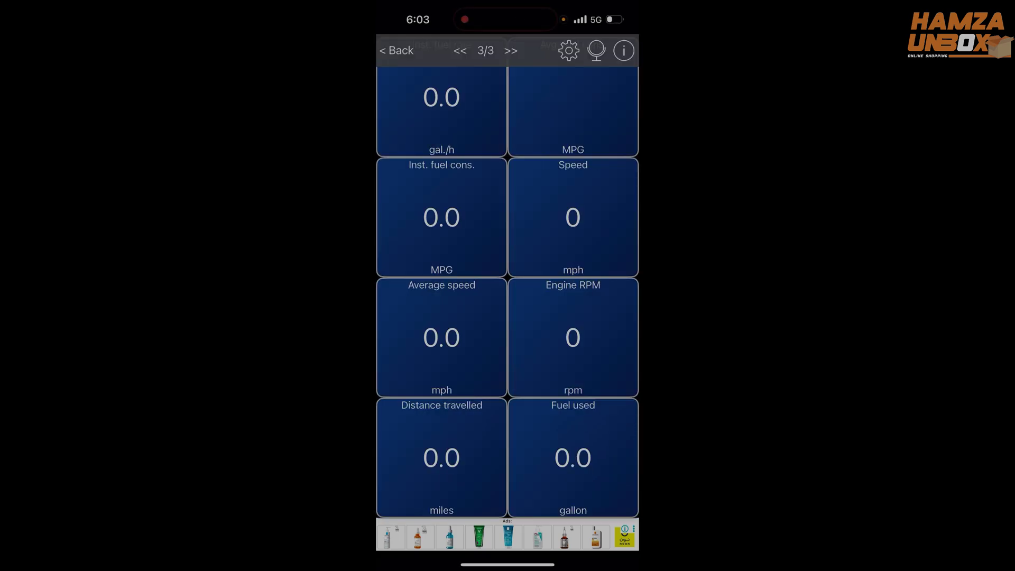
click(396, 51)
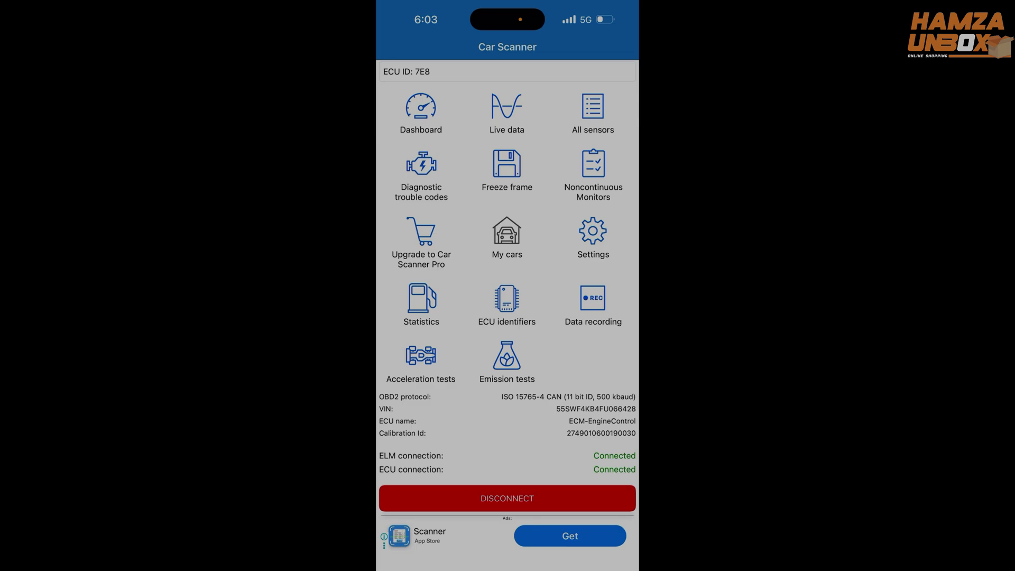
click(421, 175)
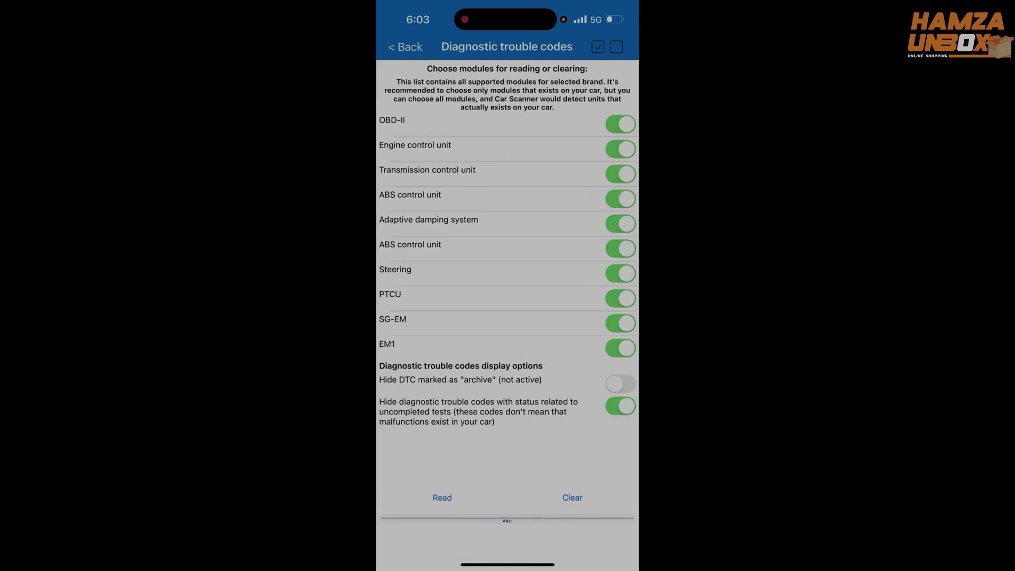
click(442, 497)
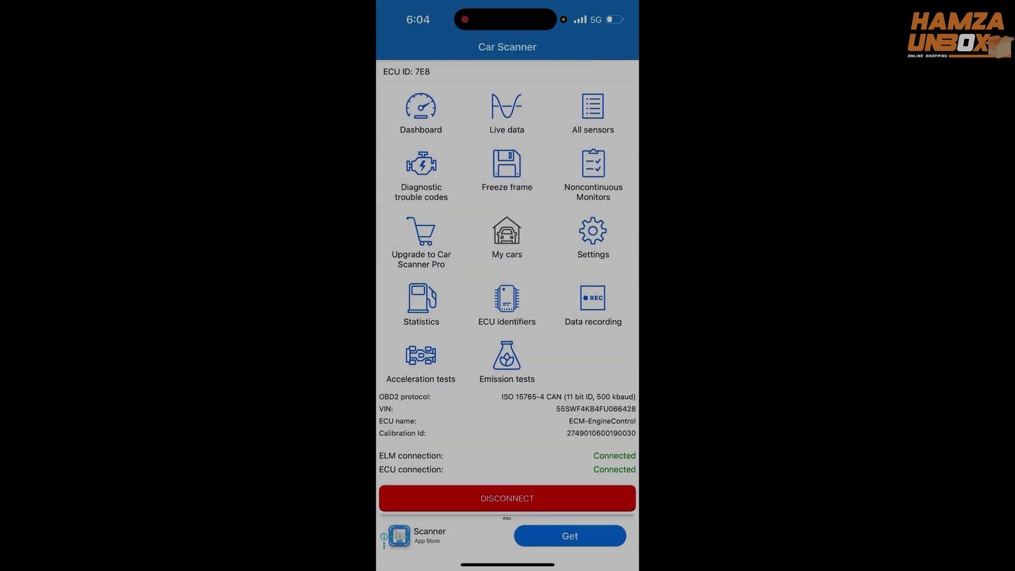
Disconnect from the car, run the All sensors demo, and open the trouble-code Read options.
click(507, 498)
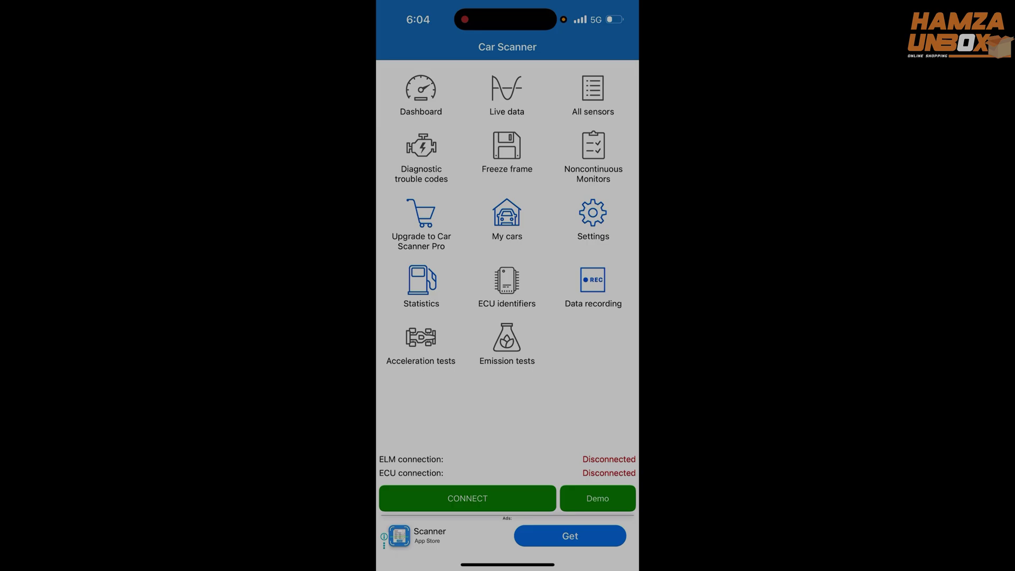
click(597, 498)
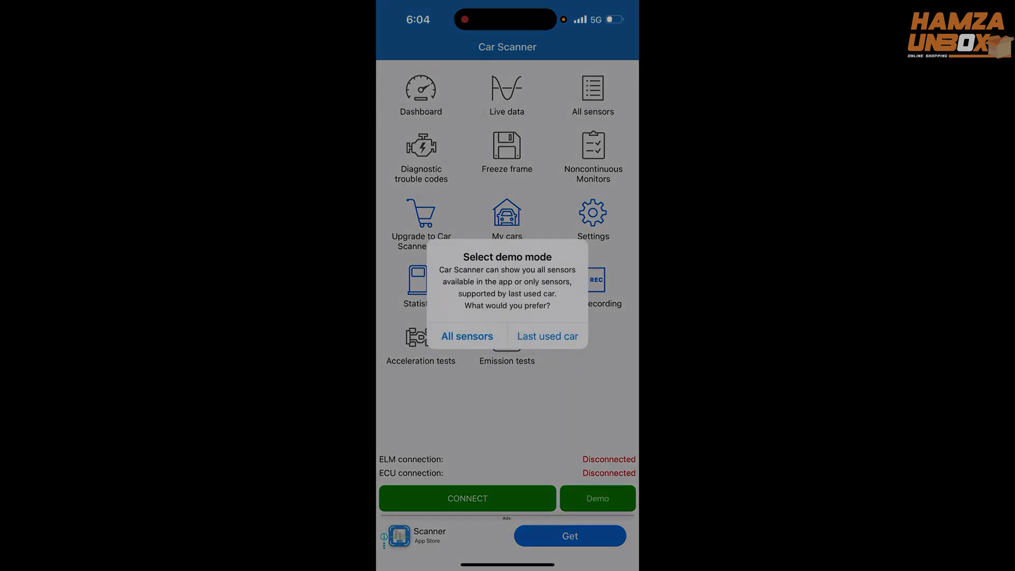
click(547, 336)
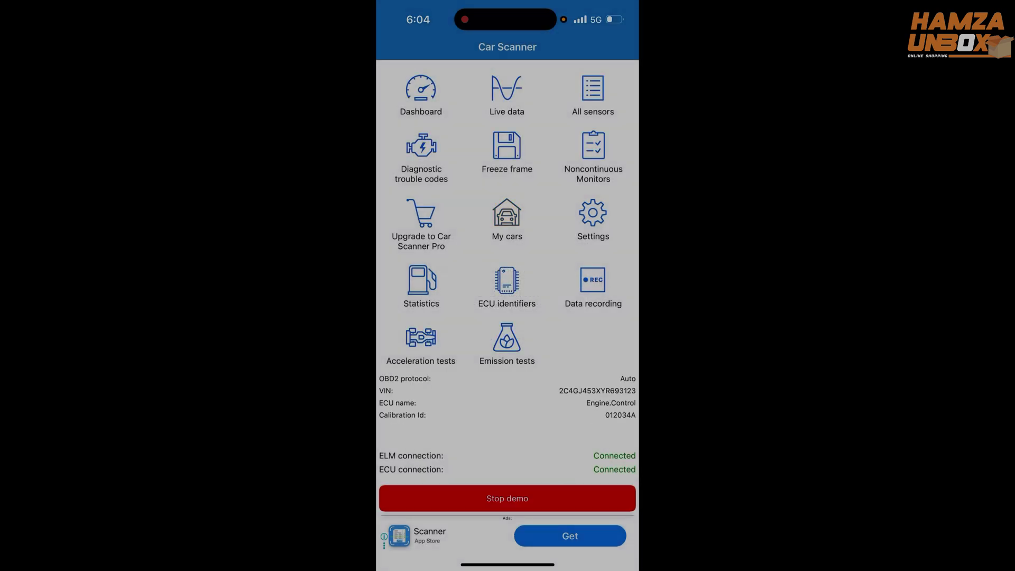
click(421, 156)
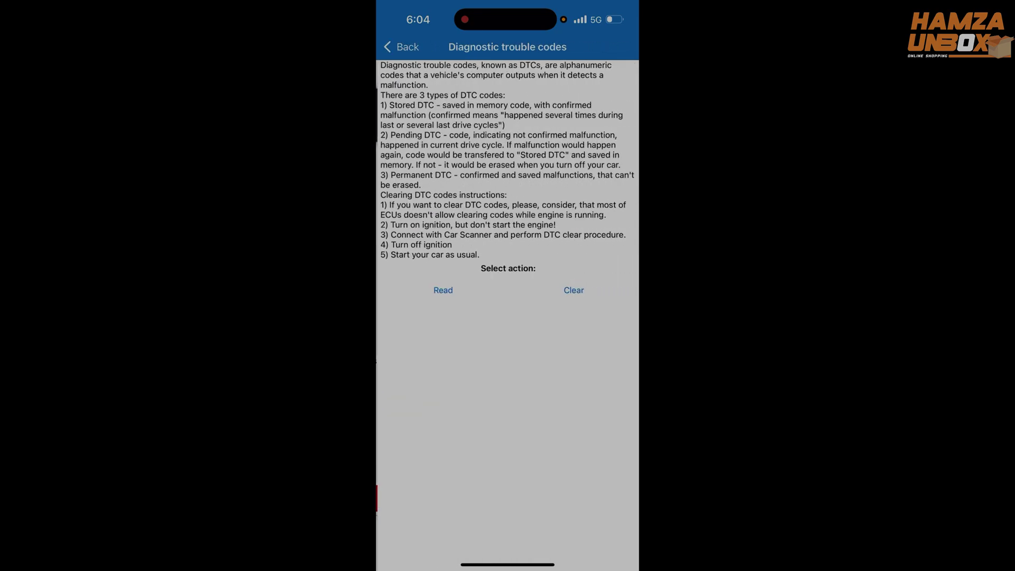
click(442, 289)
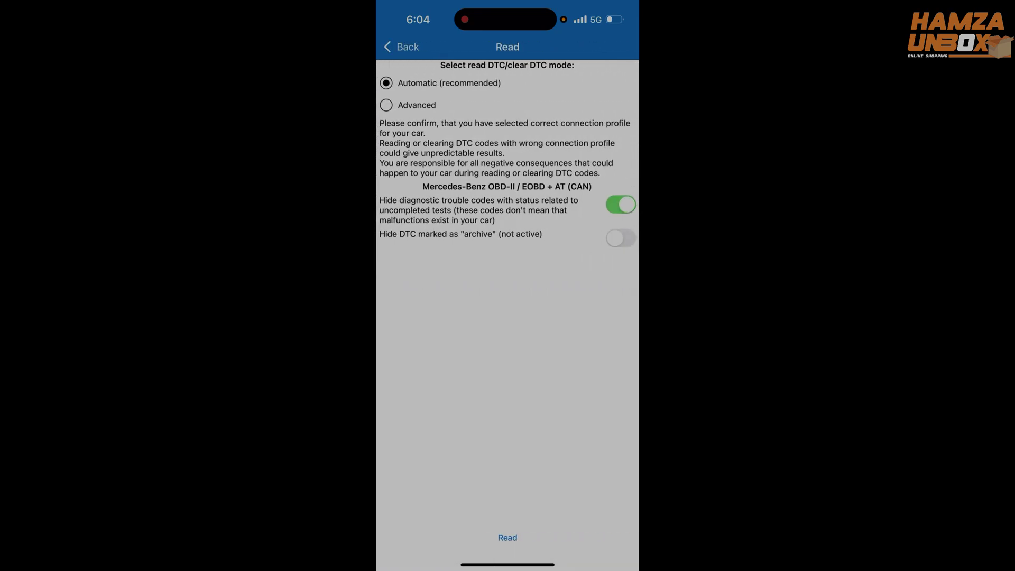
Read the demo's four trouble codes and copy the exported code report.
click(507, 537)
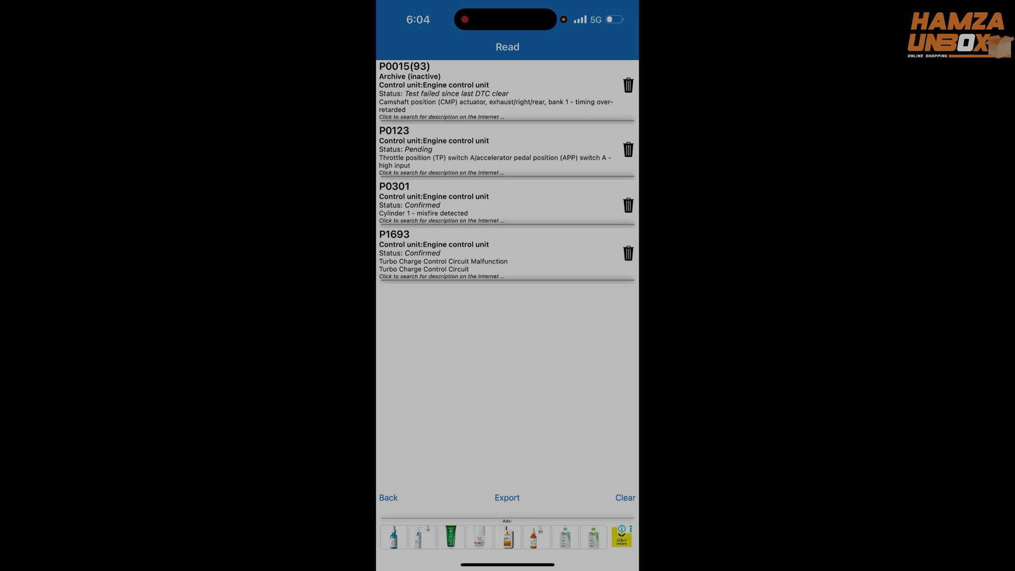
click(507, 497)
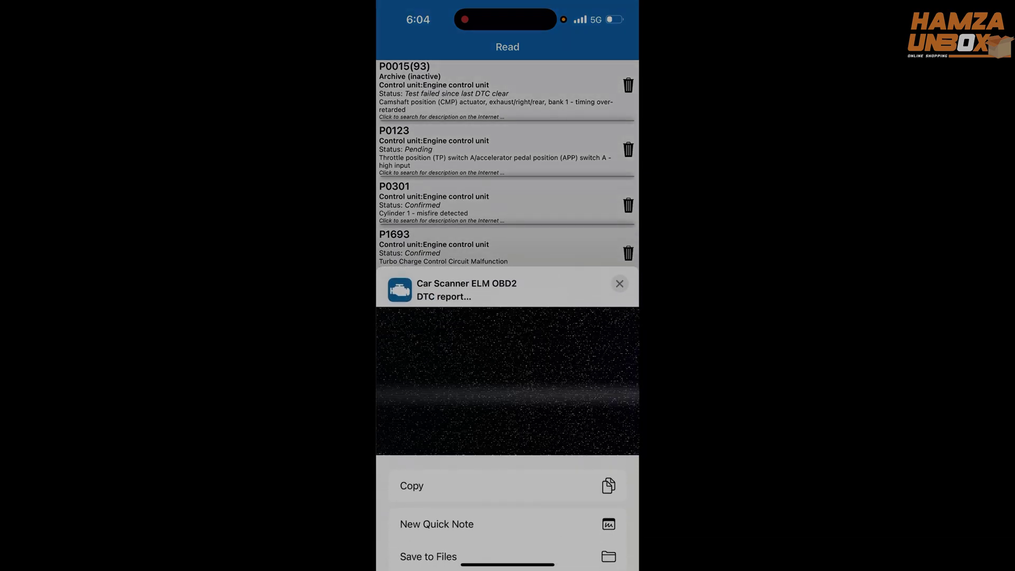
click(619, 283)
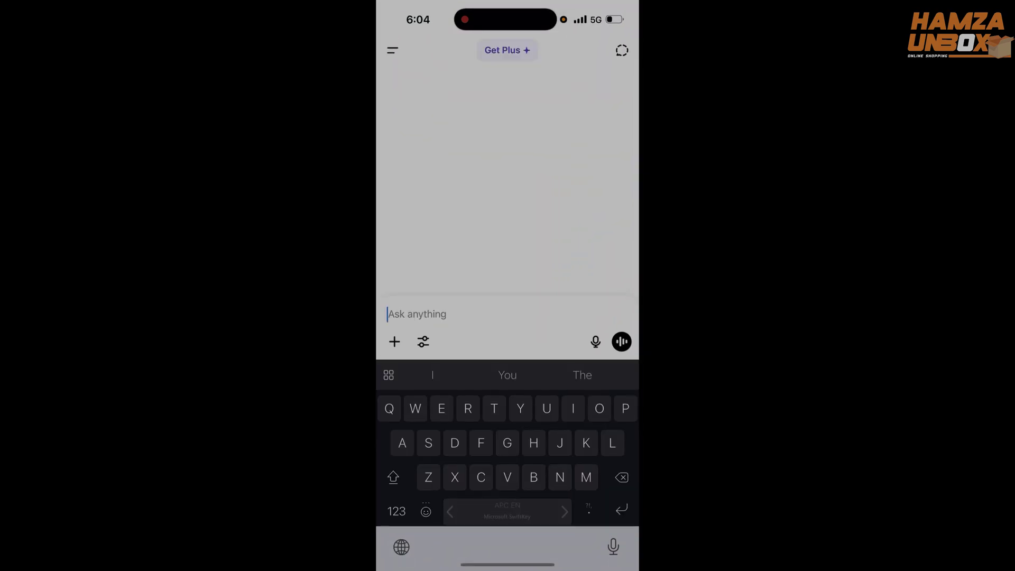
Send ChatGPT 'In english' followed by the pasted trouble code report.
text(In )
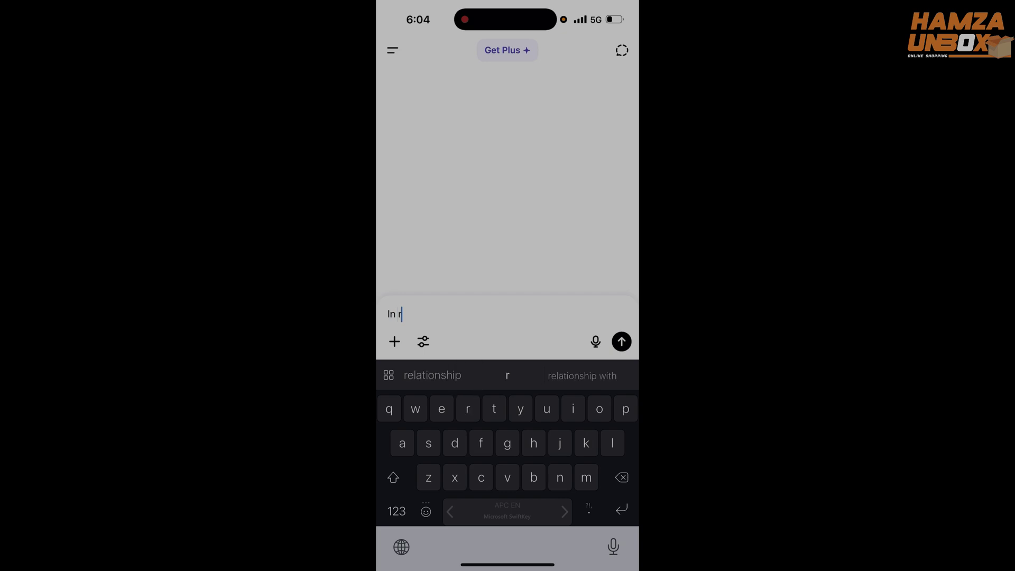
text(english)
key(Return)
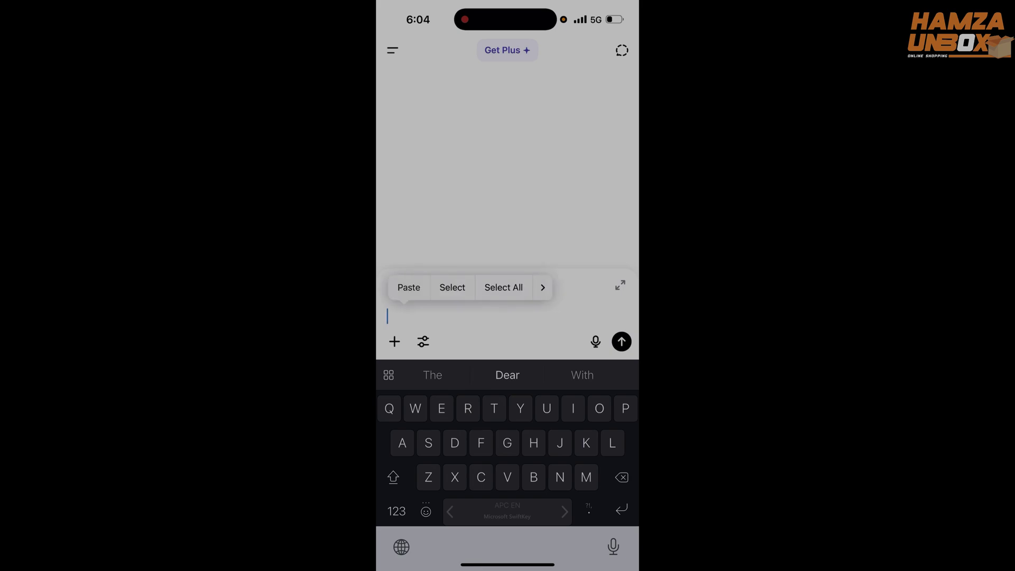
click(409, 287)
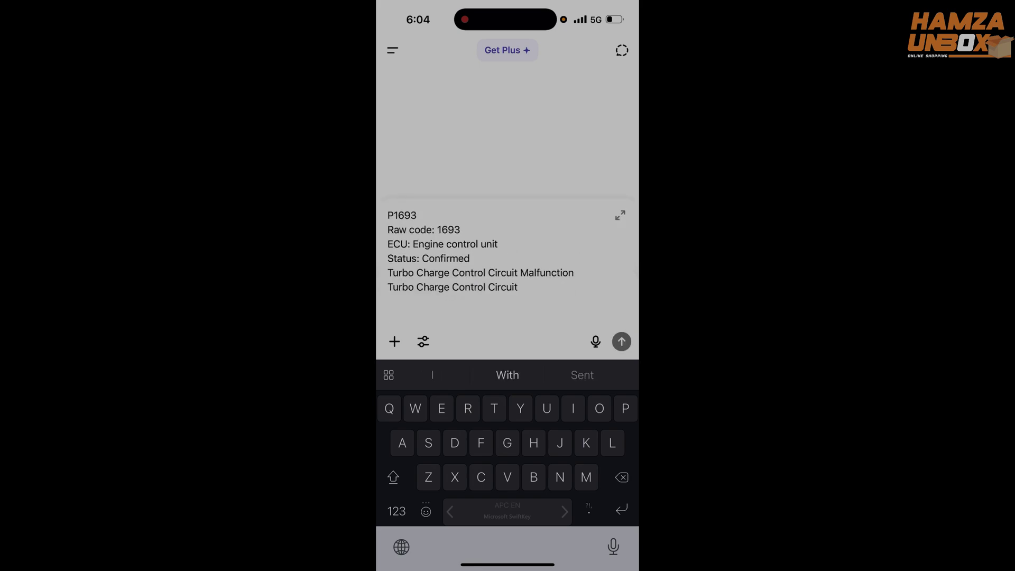
click(621, 342)
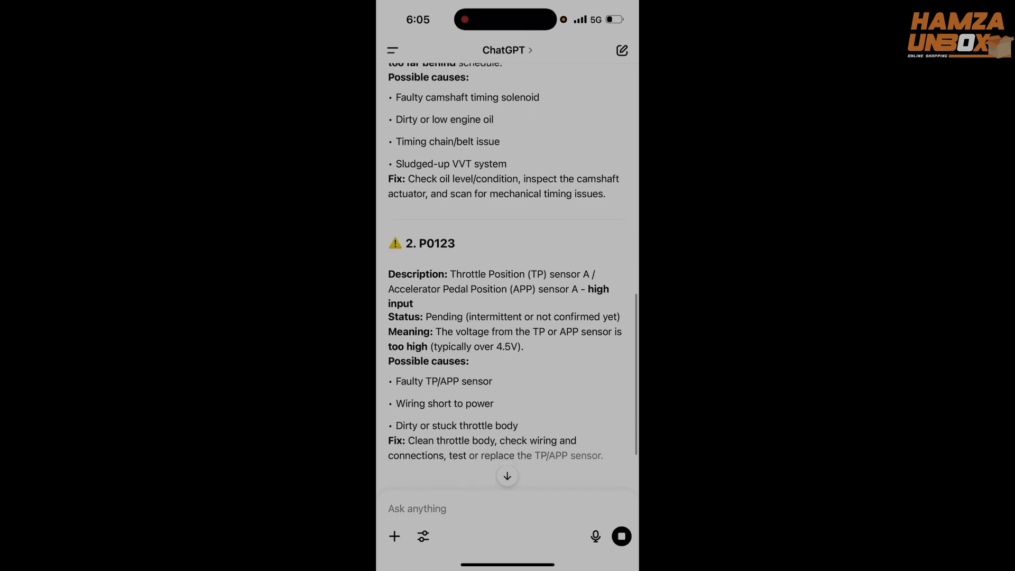
scroll(508, 280, up, 3)
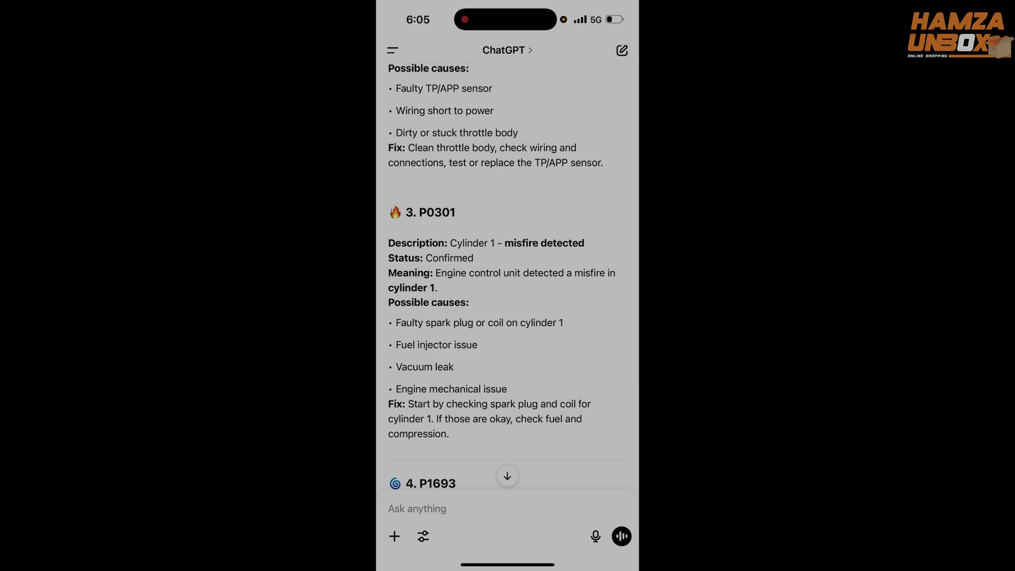
scroll(508, 275, down, 2)
scroll(508, 275, down, 4)
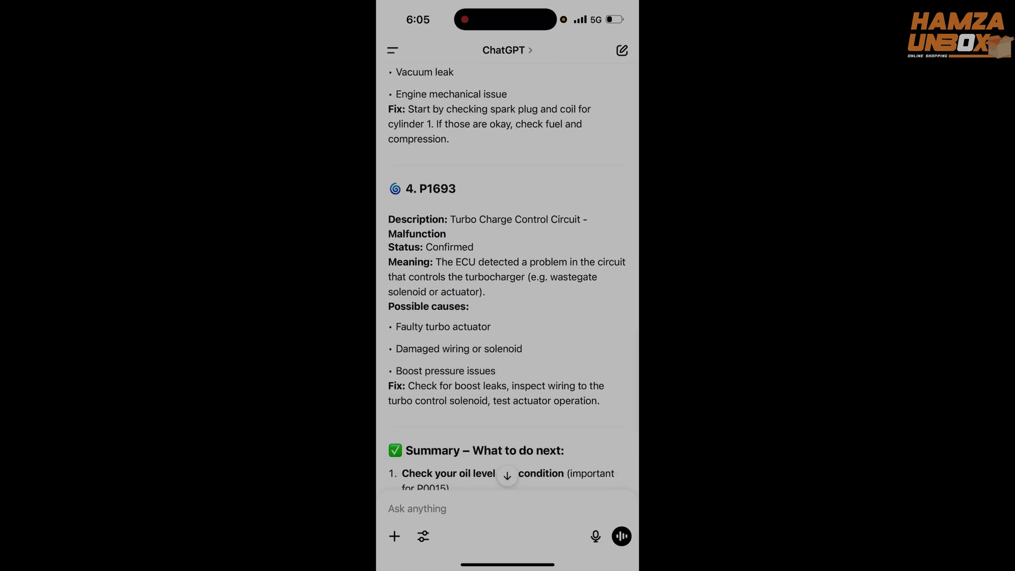
scroll(507, 280, down, 2)
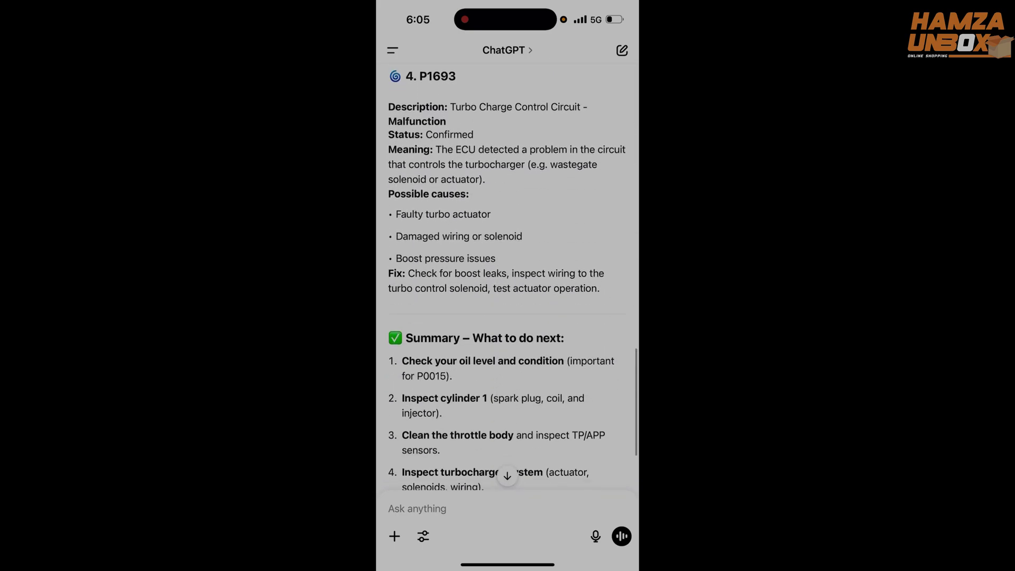
scroll(508, 275, down, 3)
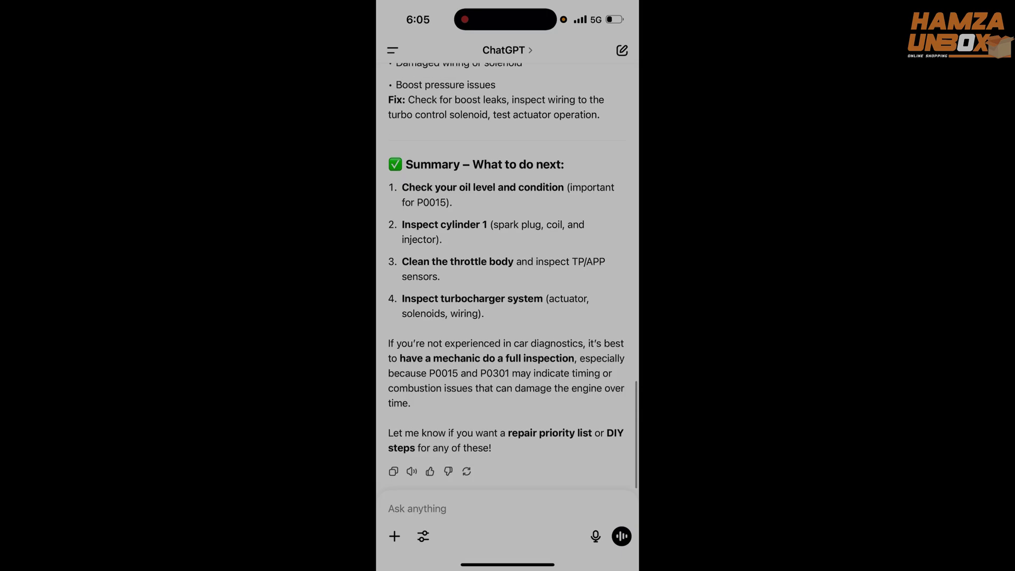
scroll(507, 275, up, 5)
scroll(507, 275, up, 8)
scroll(507, 275, down, 15)
Clear only the found demo trouble codes, then go back to the main menu.
scroll(508, 285, up, 15)
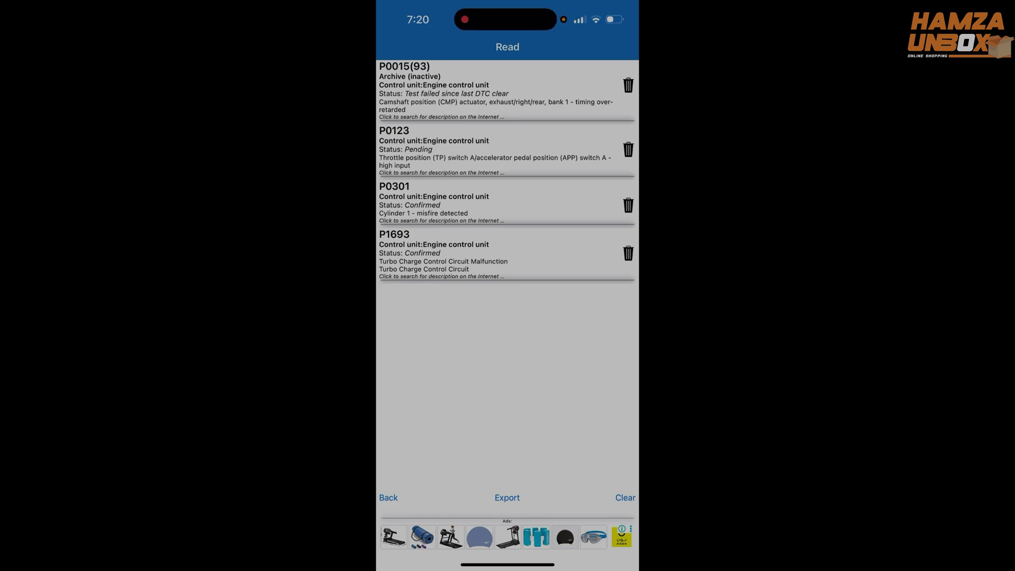
click(625, 498)
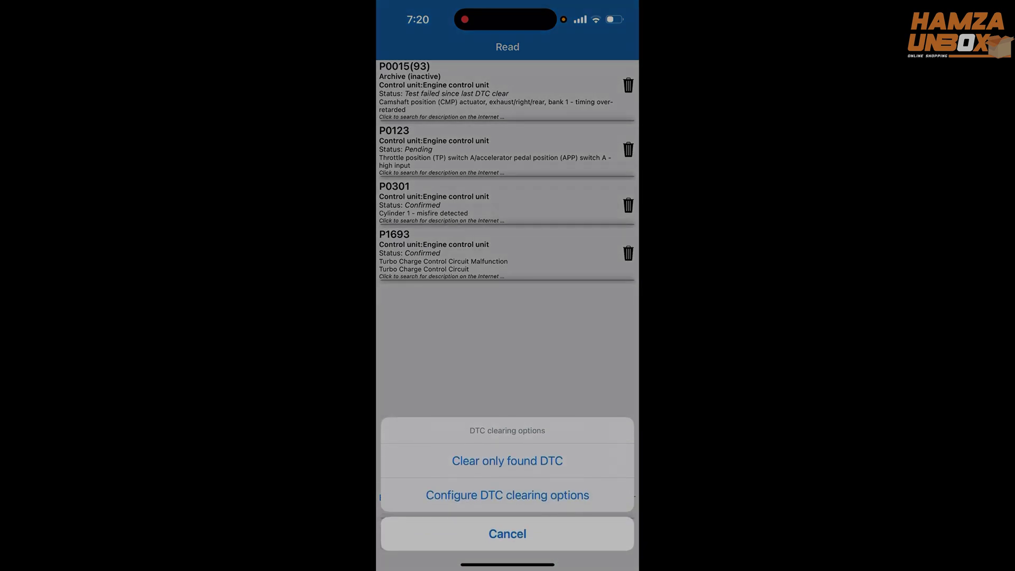
click(507, 461)
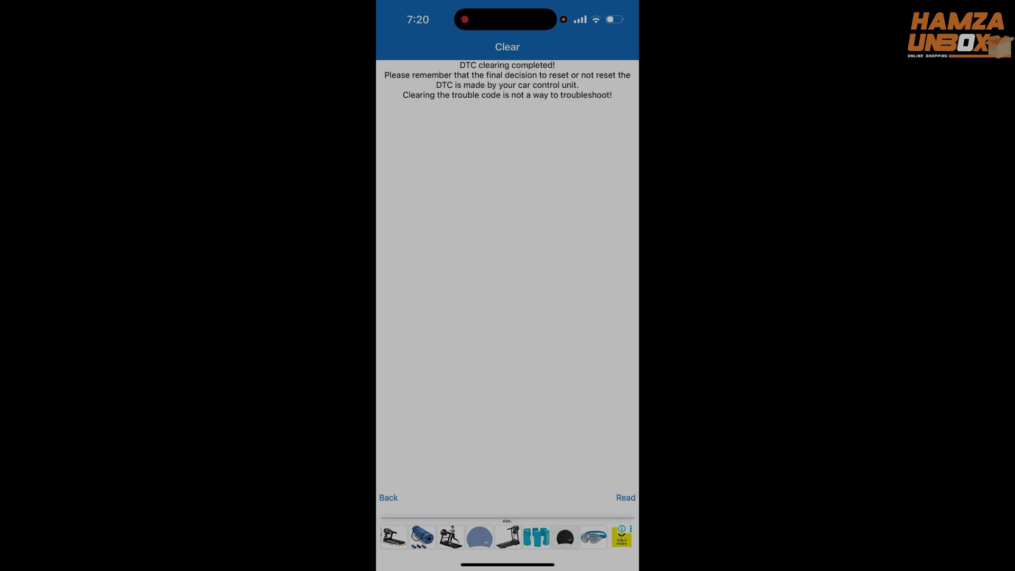
click(626, 497)
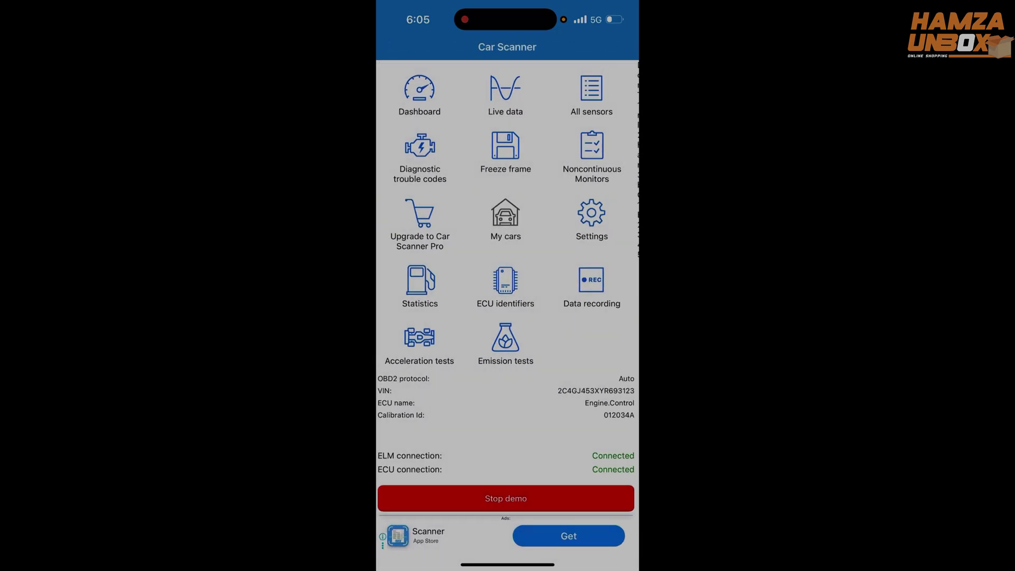
click(593, 95)
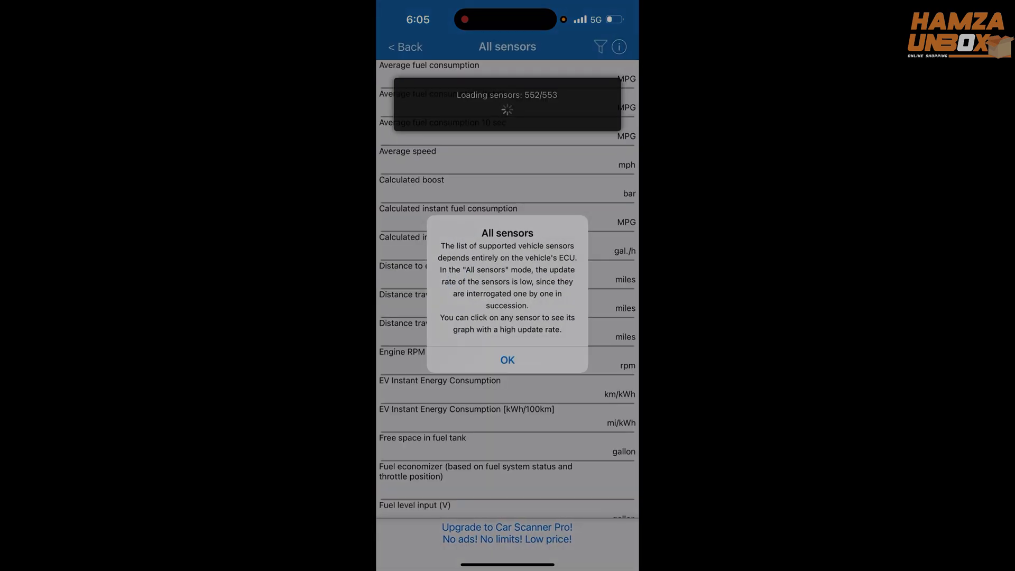
click(508, 358)
scroll(508, 291, down, 10)
scroll(508, 291, down, 10)
scroll(508, 291, down, 10)
scroll(508, 291, down, 5)
scroll(508, 291, down, 5)
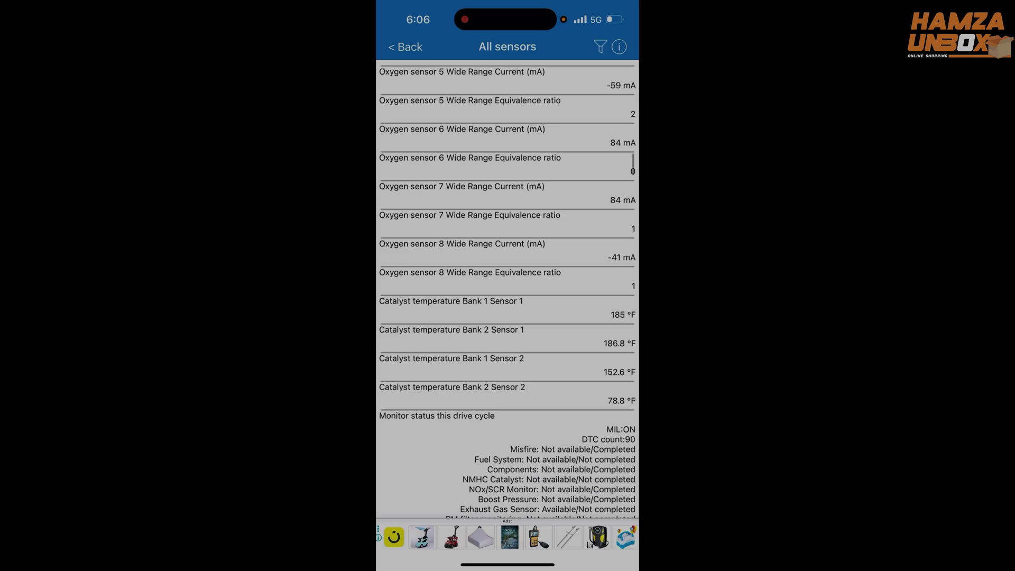
scroll(507, 291, up, 3)
scroll(507, 291, up, 3)
scroll(508, 291, up, 5)
scroll(507, 290, up, 5)
scroll(508, 291, up, 5)
scroll(507, 291, up, 5)
click(405, 46)
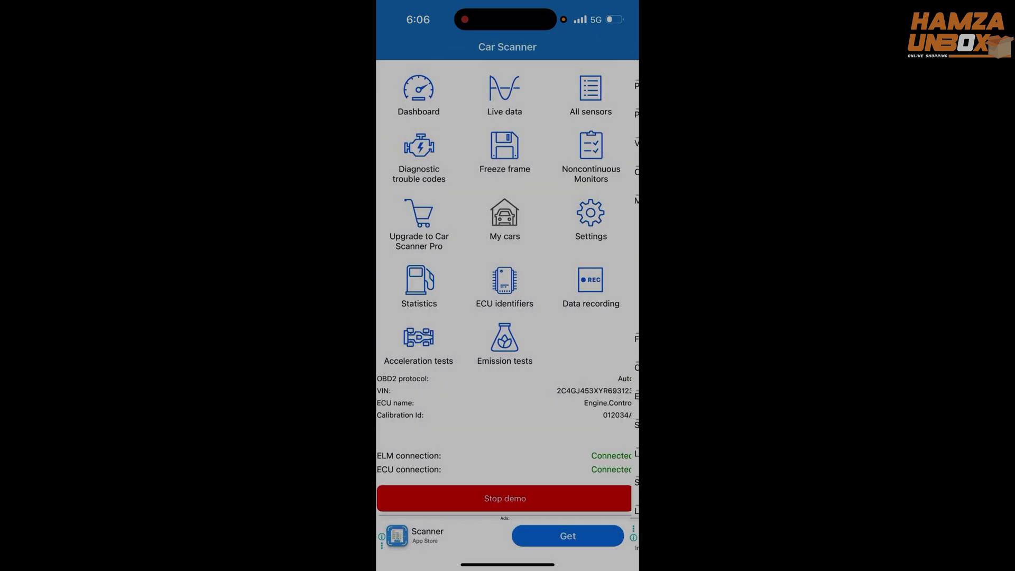